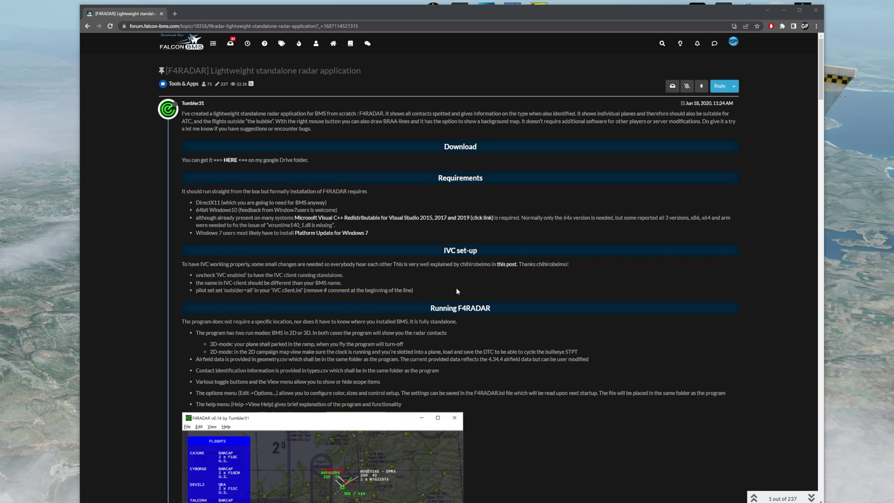
Check the F4RADARv0.44 folder under Tools and select the F4RADARv0.44 application
scroll(384, 305, "down", 3)
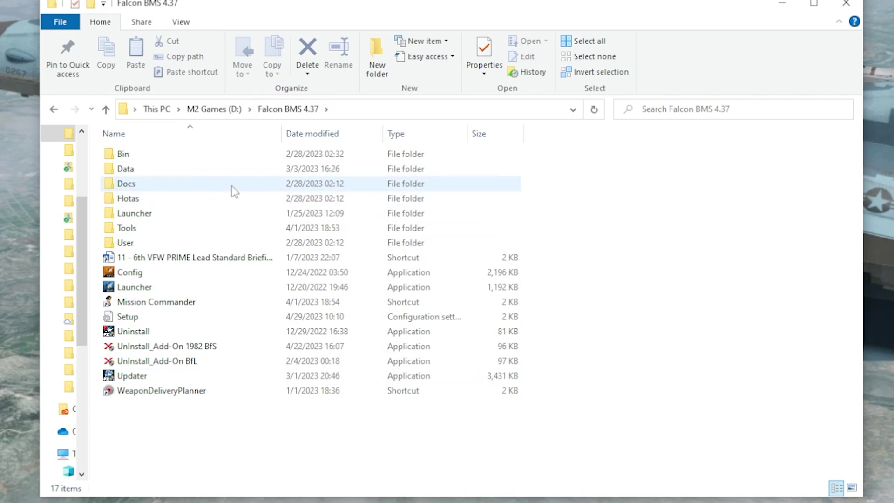
double_click(157, 229)
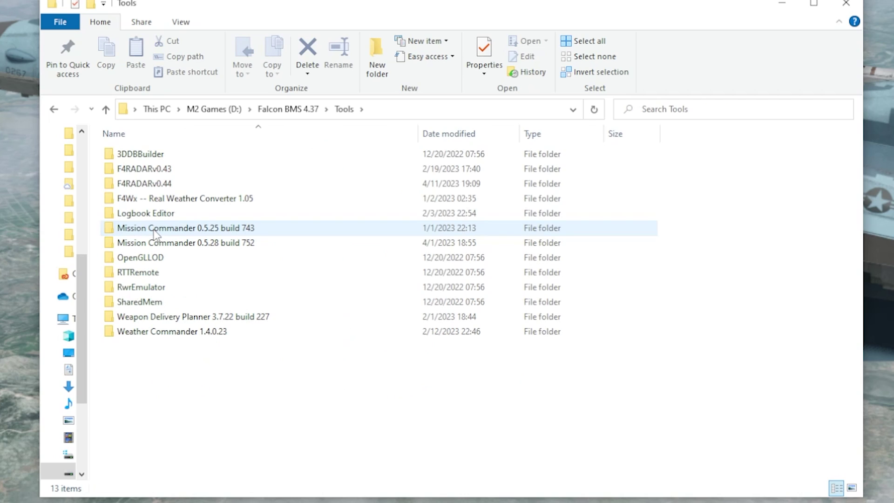
left_click(183, 189)
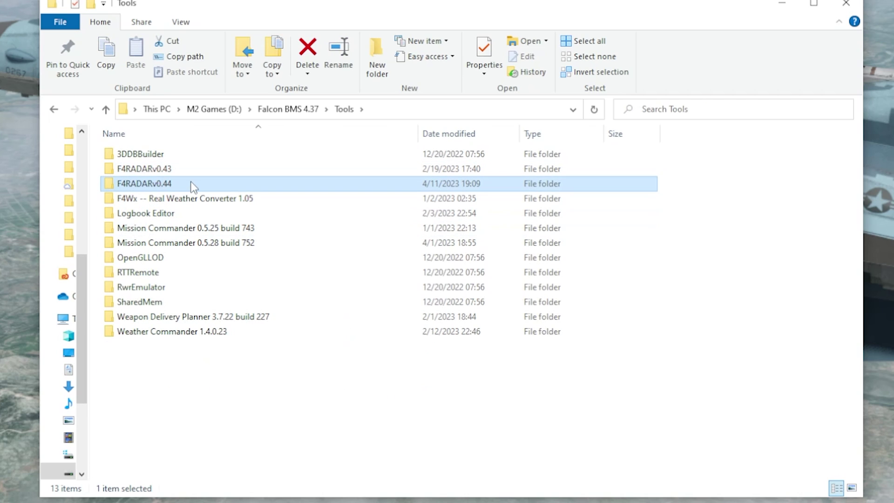
double_click(159, 185)
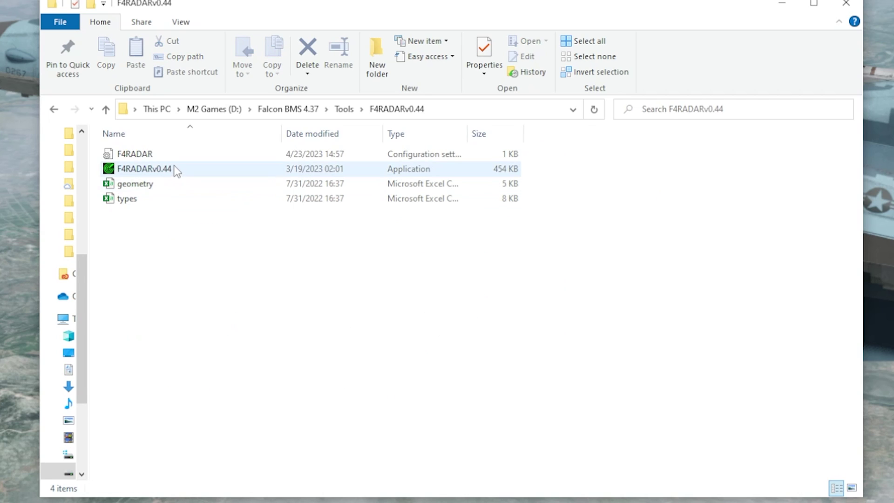
left_click(174, 168)
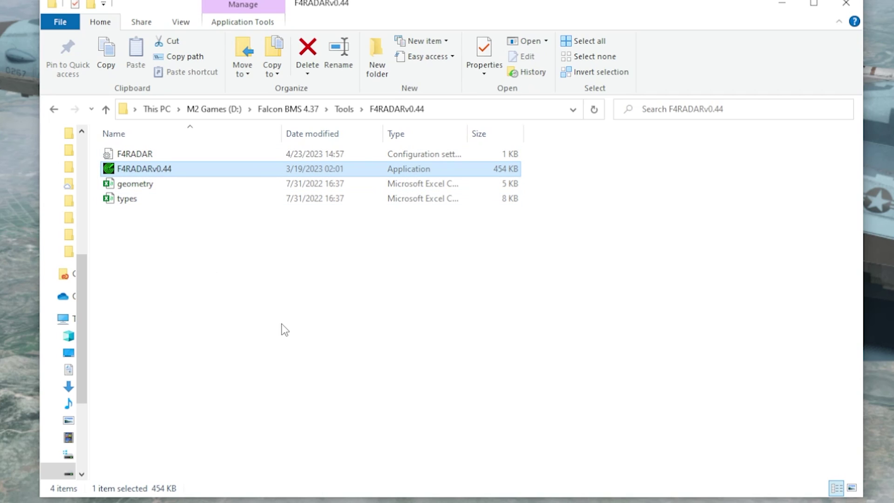
key("Return")
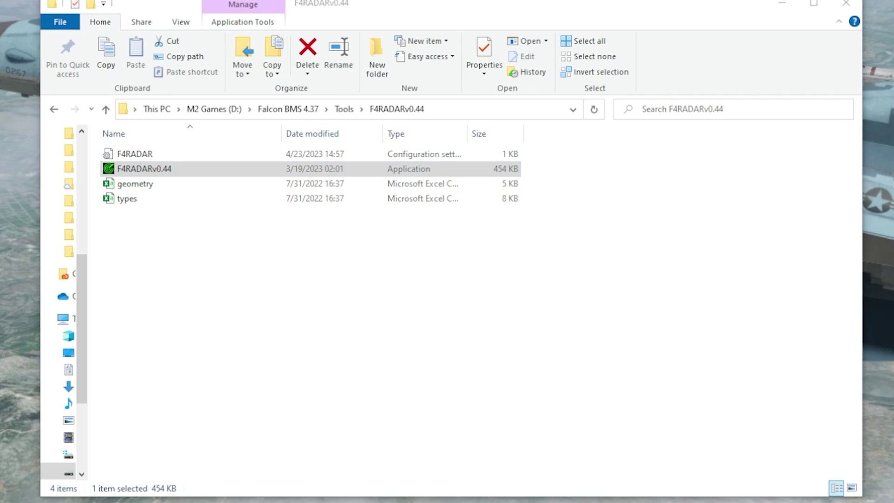
Go back to Falcon BMS 4.37, open Bin\x64\IVC and select IVC Client
left_click(288, 109)
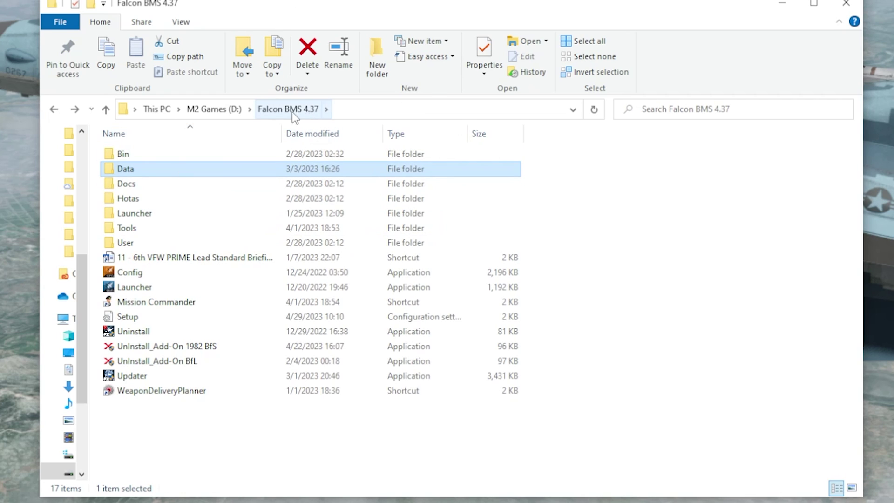
double_click(145, 157)
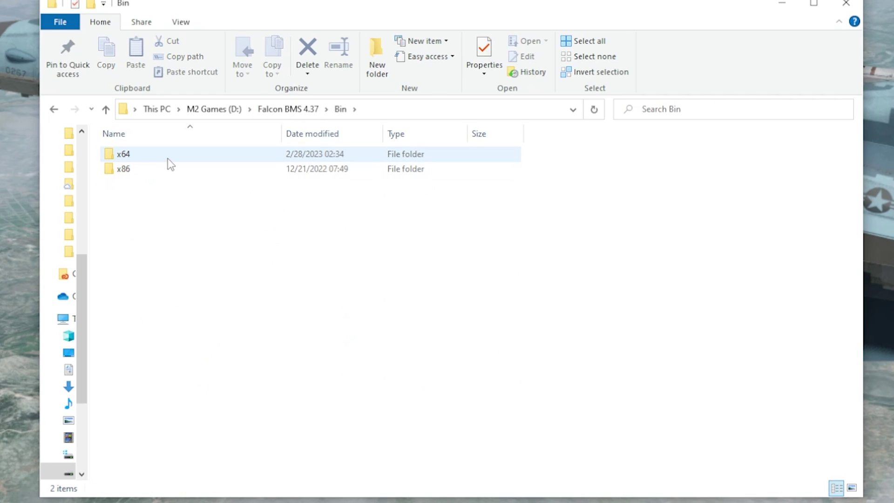
double_click(166, 158)
left_click(164, 157)
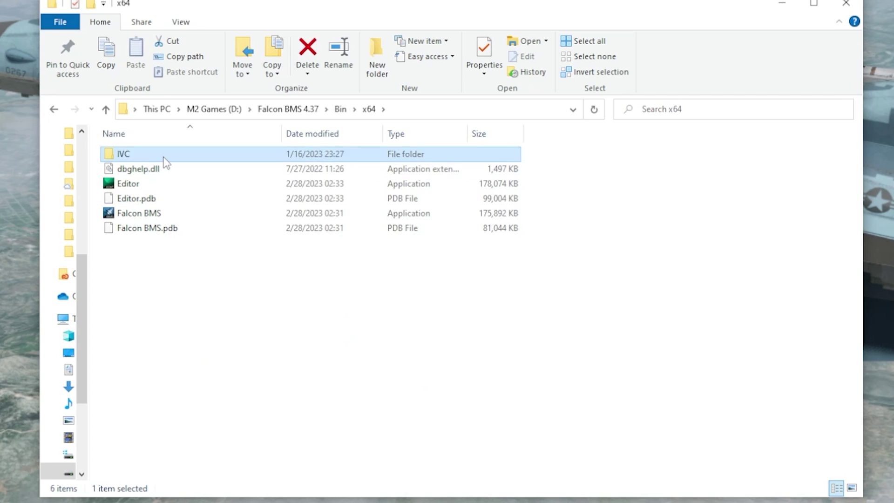
double_click(163, 158)
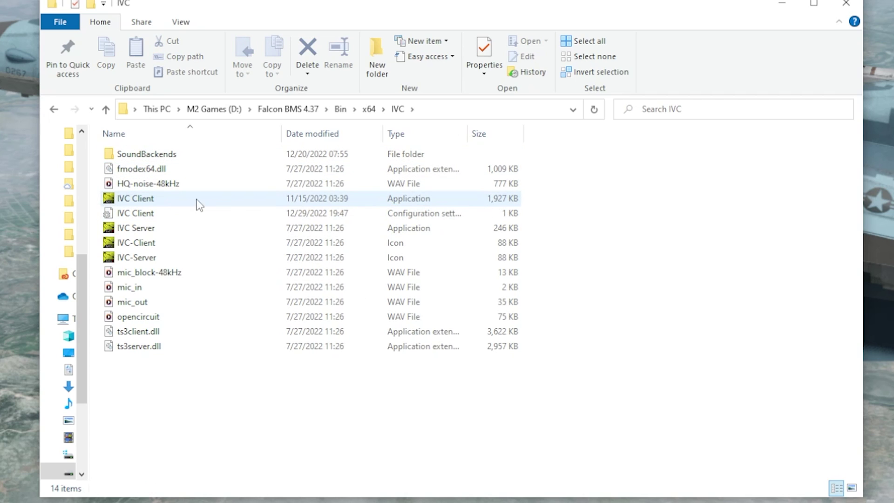
left_click(159, 199)
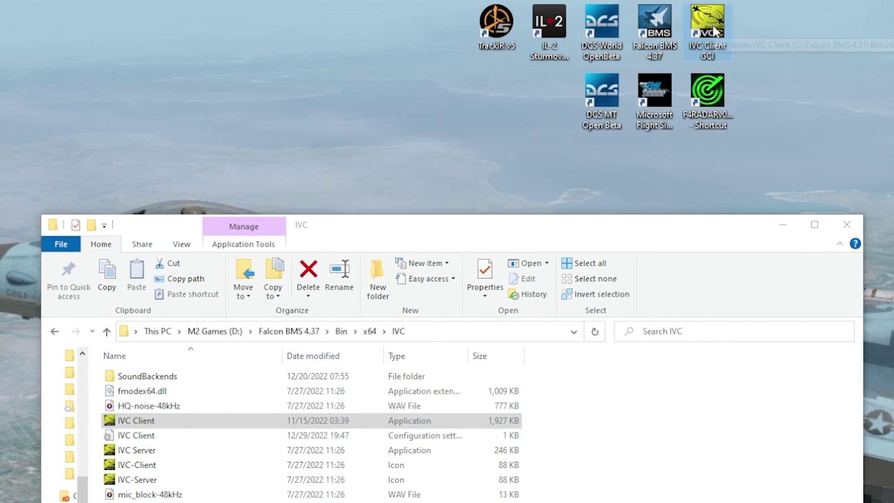
Open the IVC Client GCI shortcut's Properties and place the caret at the end of its Target command
right_click(712, 27)
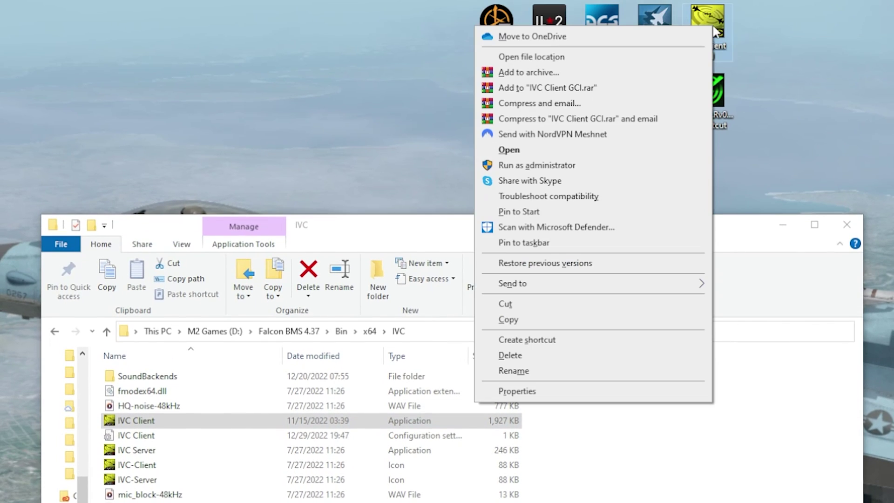
left_click(627, 399)
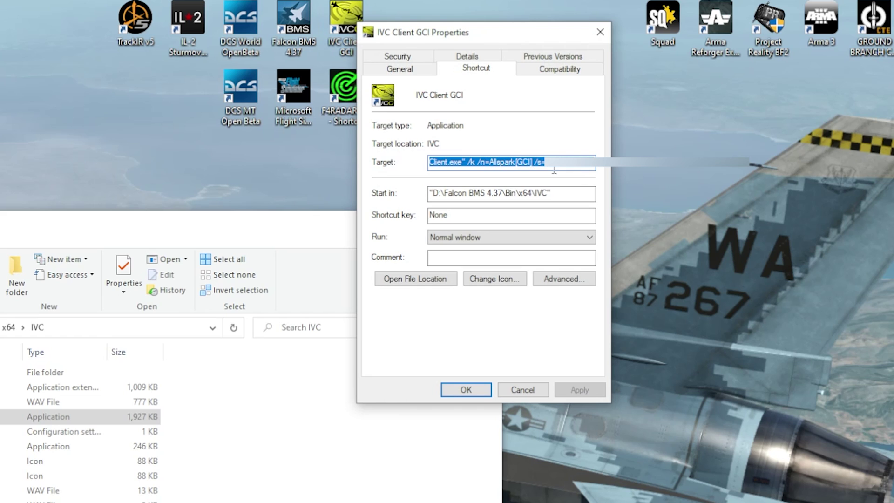
left_click(548, 165)
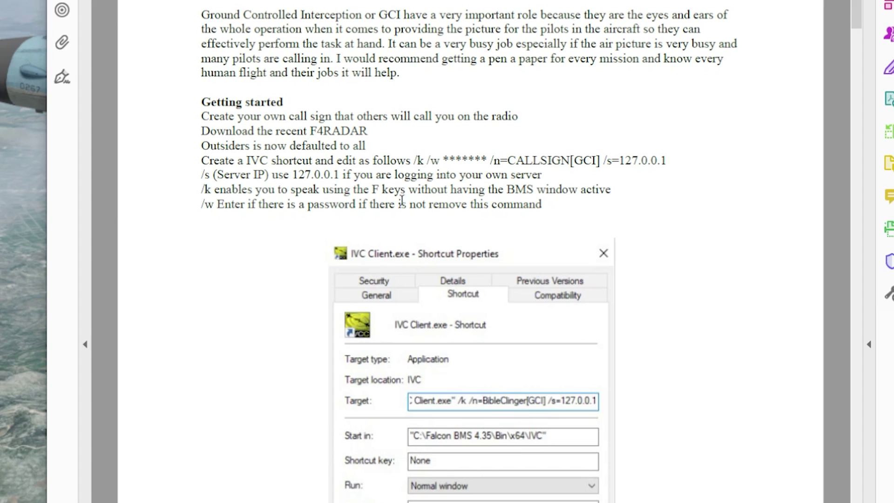
Highlight the guide's password switch line, then connect IVC Client to server 127.0.0.1
left_click_drag(397, 205, 543, 205)
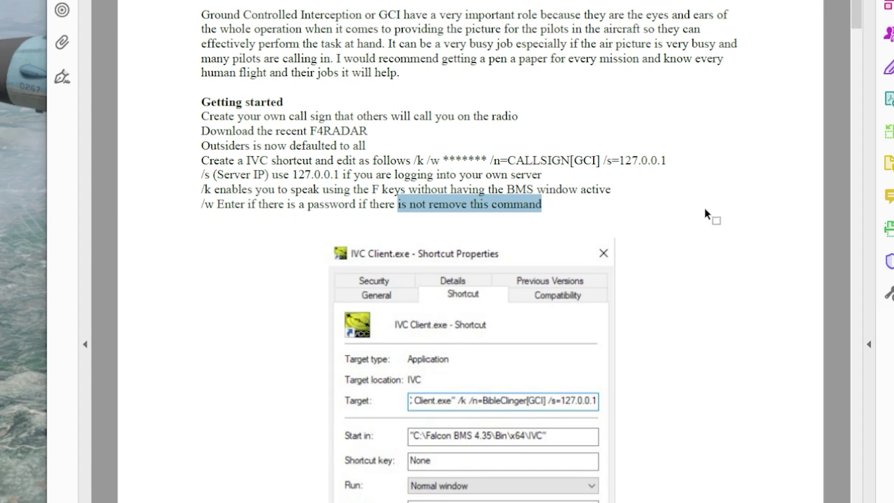
left_click(759, 204)
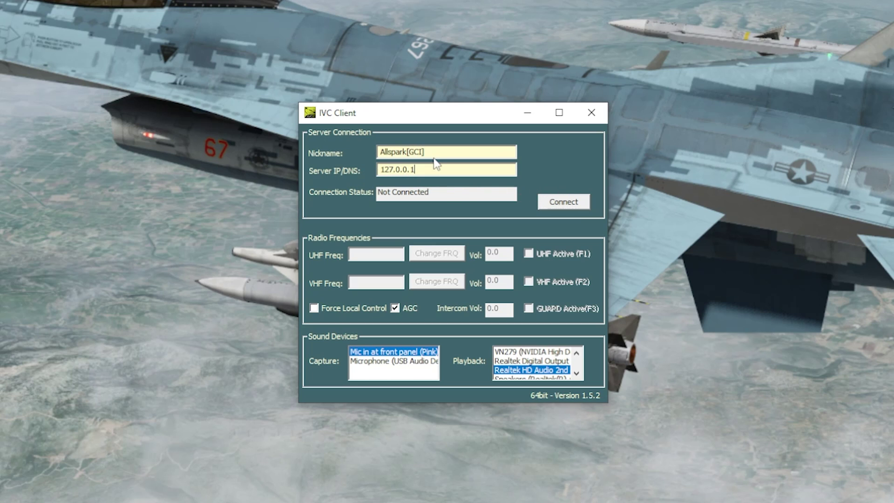
left_click(563, 208)
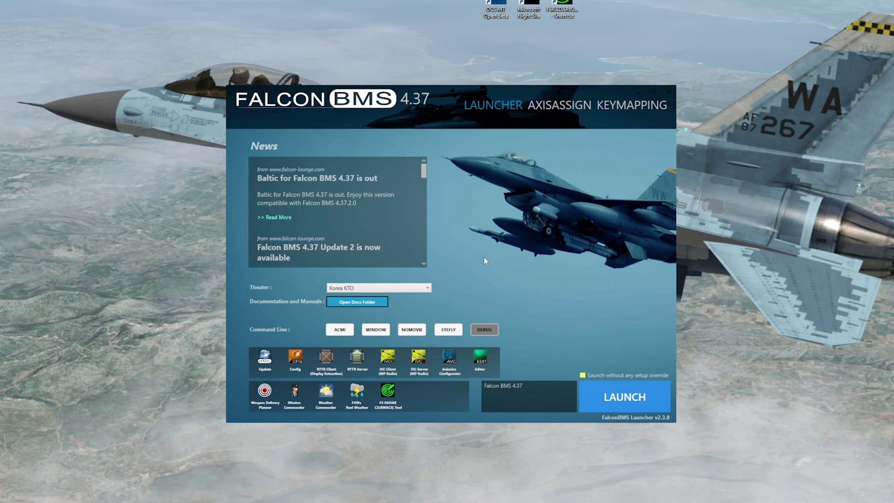
Launch Falcon BMS, uncheck IVC Enabled, connect to PrimeHost and dismiss the Commlink Status notice
left_click(624, 401)
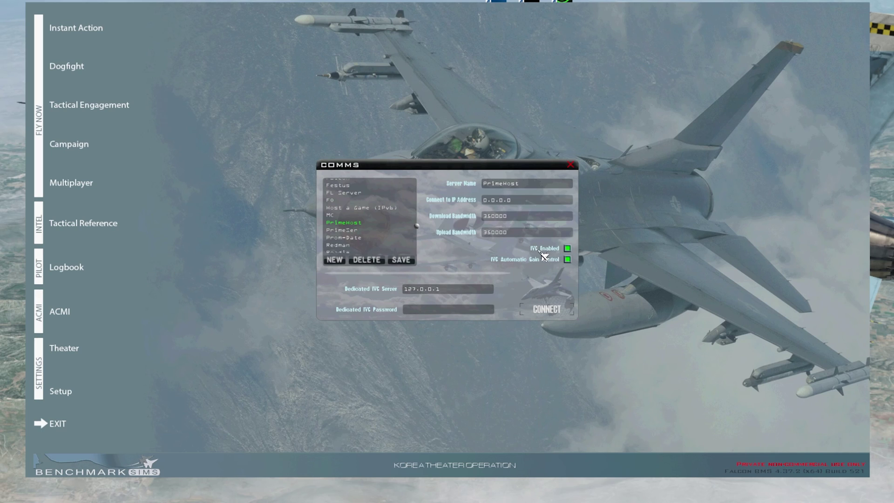
left_click(568, 249)
left_click(553, 316)
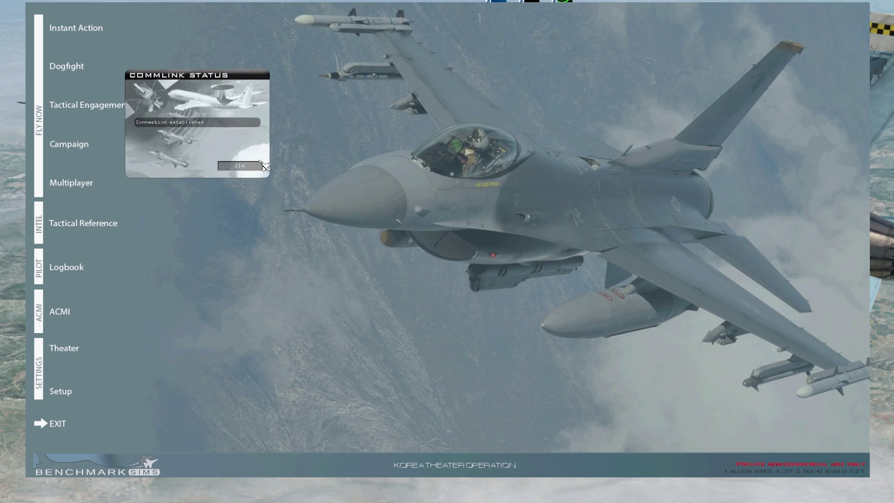
left_click(247, 173)
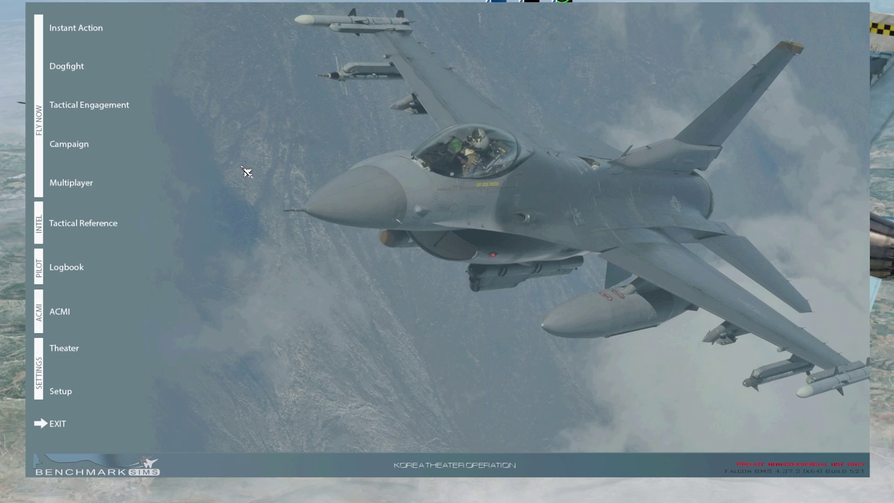
Join the online VG Rolling Fire campaign at Osan AB with the 36th FS squadron
left_click(91, 150)
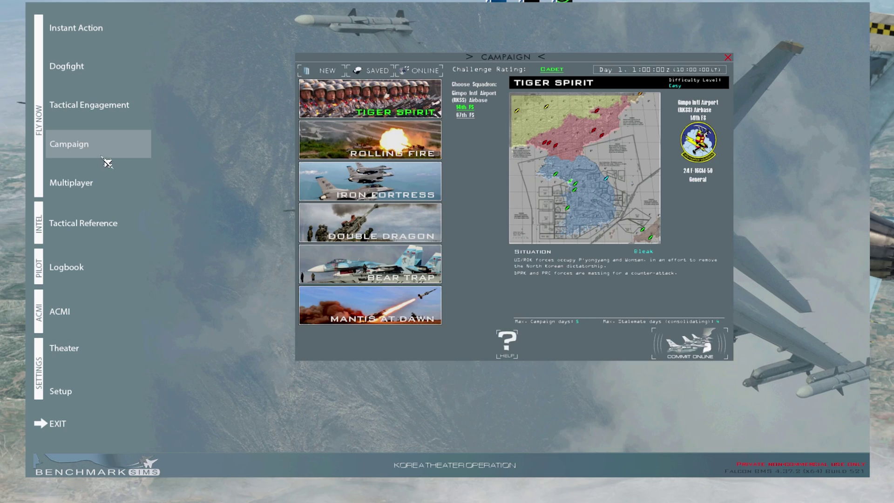
left_click(419, 73)
left_click(335, 93)
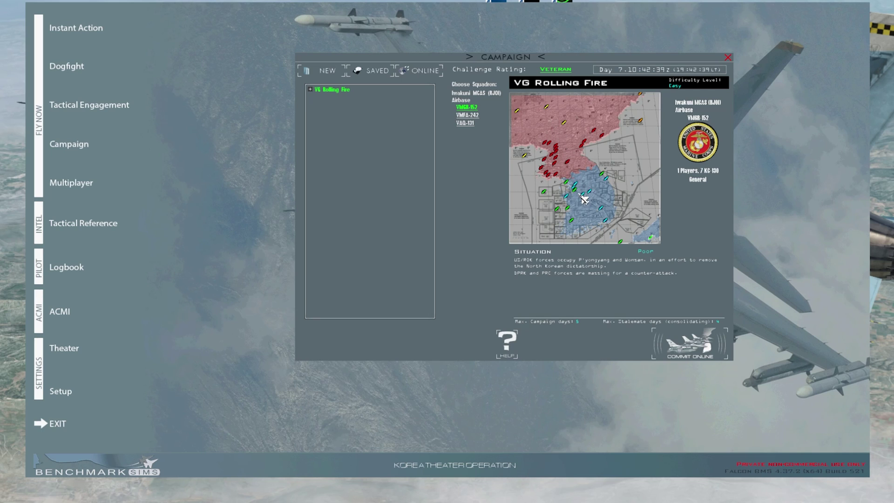
left_click(582, 196)
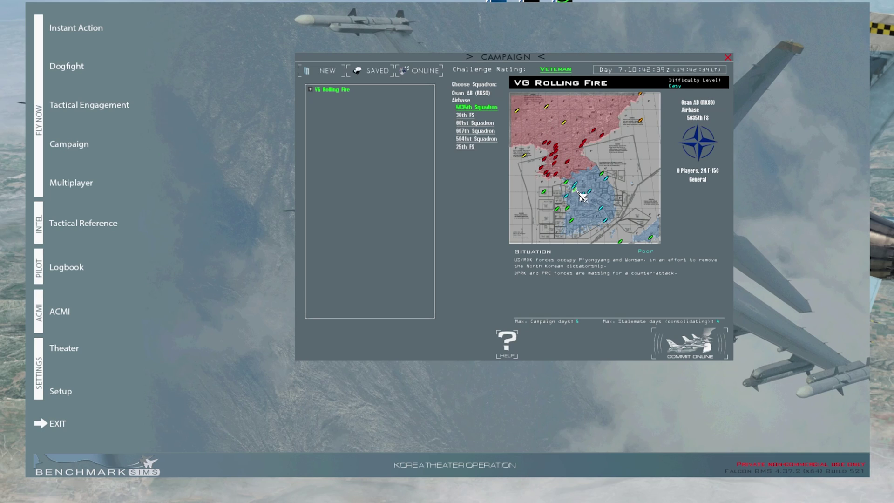
left_click(479, 124)
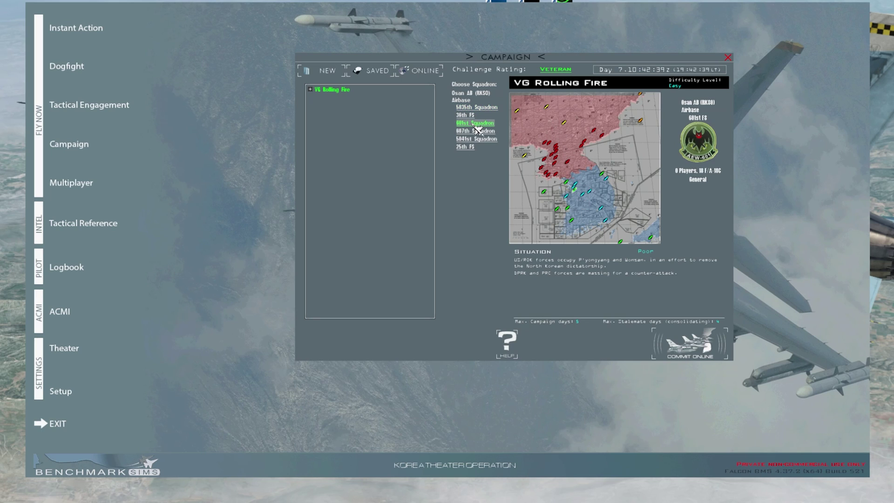
left_click(465, 115)
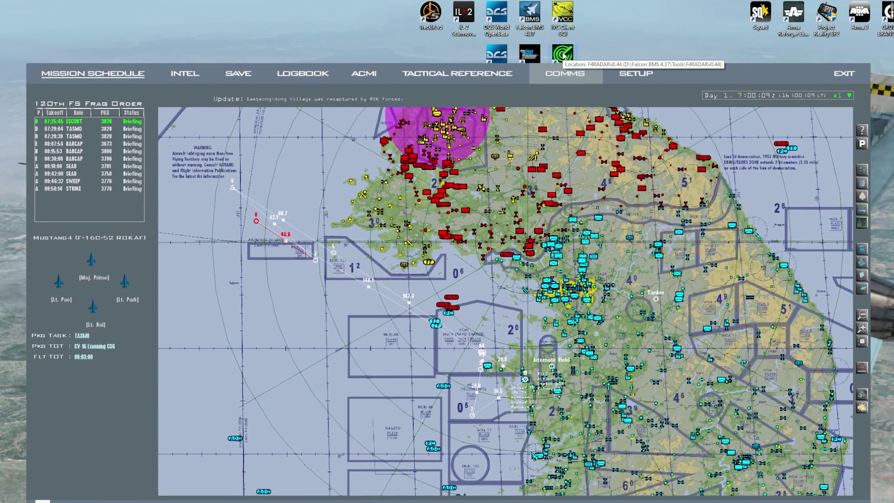
Open IVC Client over the map, check its UHF and VHF frequencies, then maximize F4RADAR
double_click(564, 55)
left_click_drag(443, 227, 323, 150)
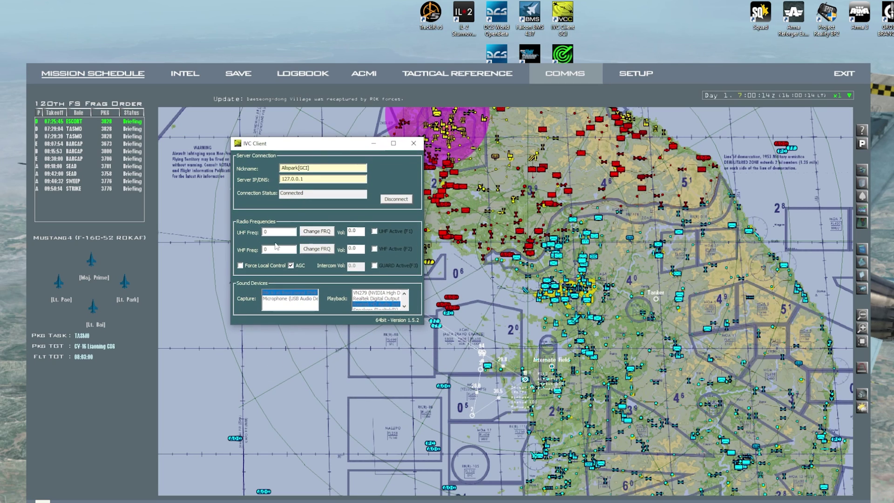
double_click(270, 231)
left_click(267, 249)
double_click(275, 250)
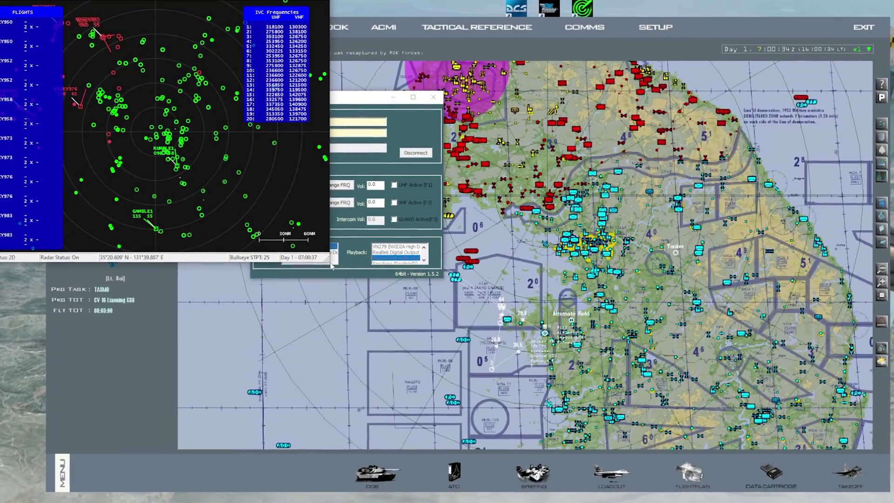
key("super+Up")
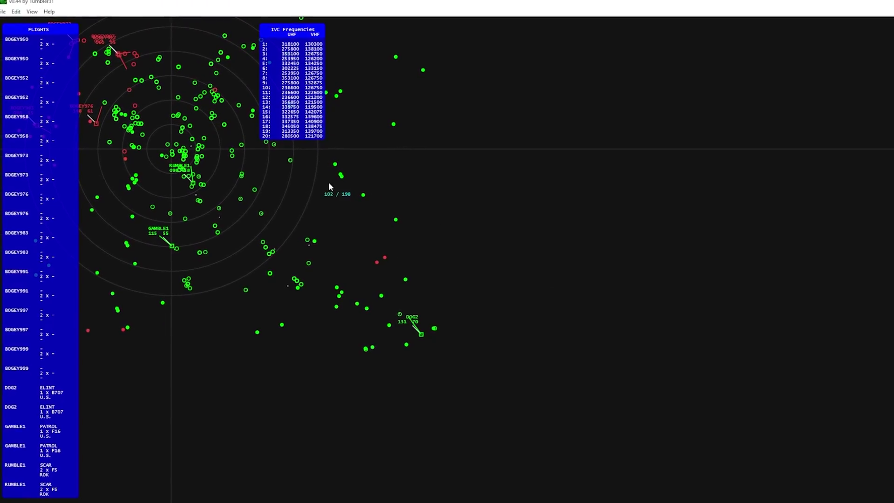
Start opening a background map and browse into the Balkans add-on's Docs\02 Maps folder
left_click_drag(267, 200, 477, 305)
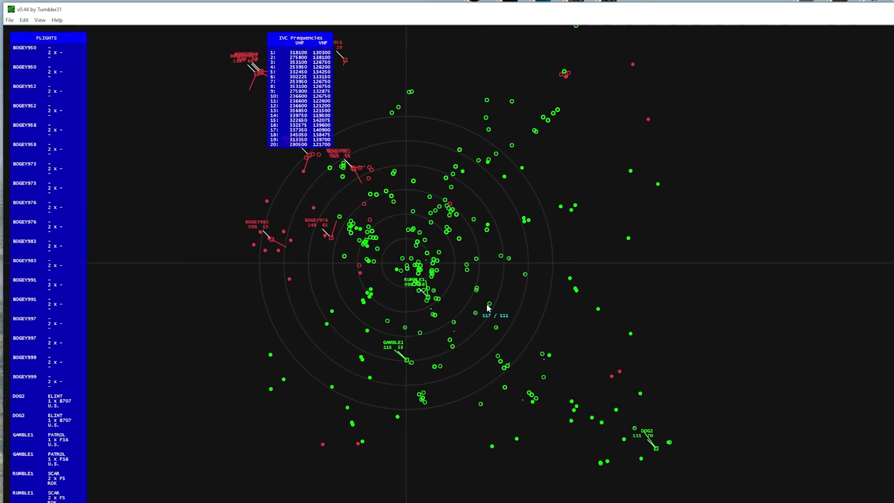
left_click(9, 20)
left_click(21, 29)
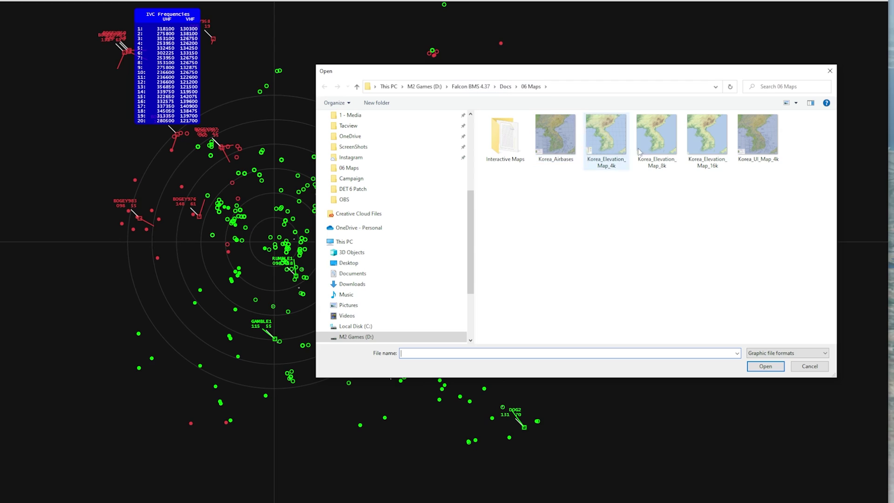
left_click(474, 89)
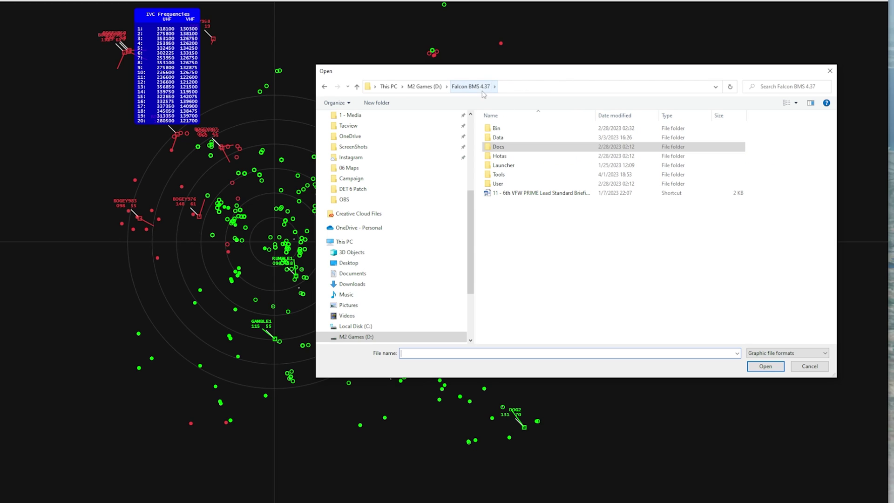
left_click(519, 138)
double_click(520, 138)
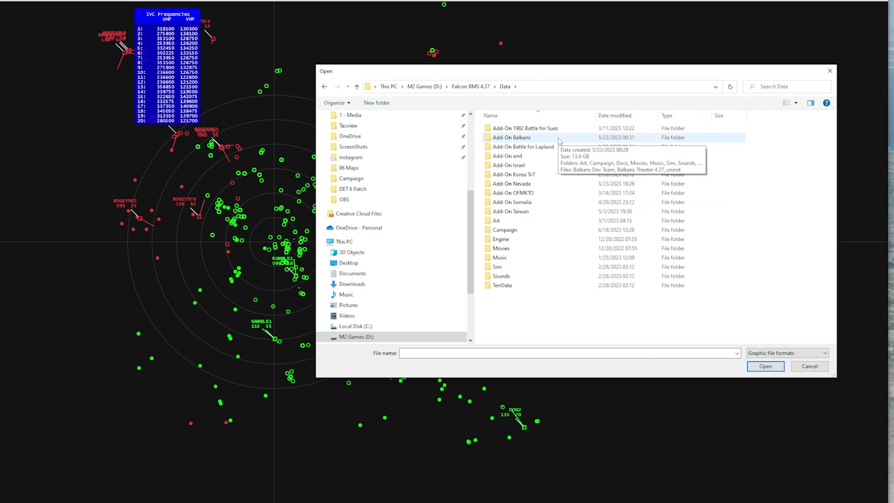
double_click(531, 138)
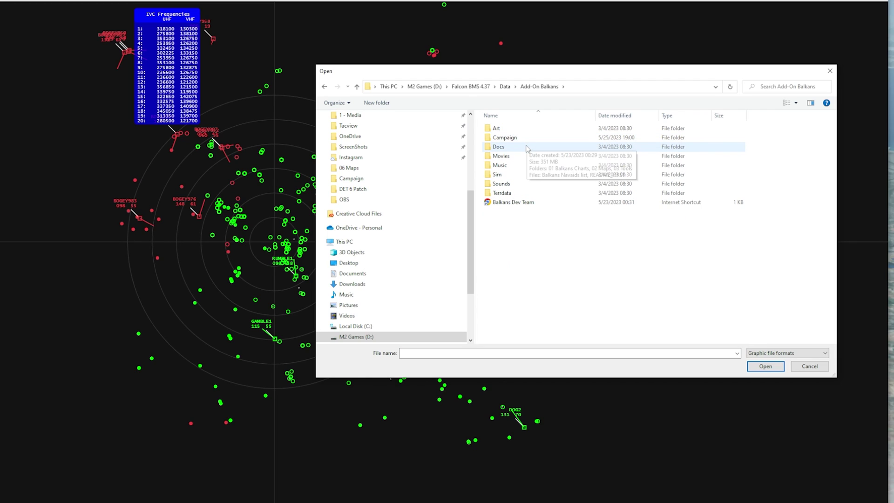
double_click(527, 149)
double_click(533, 140)
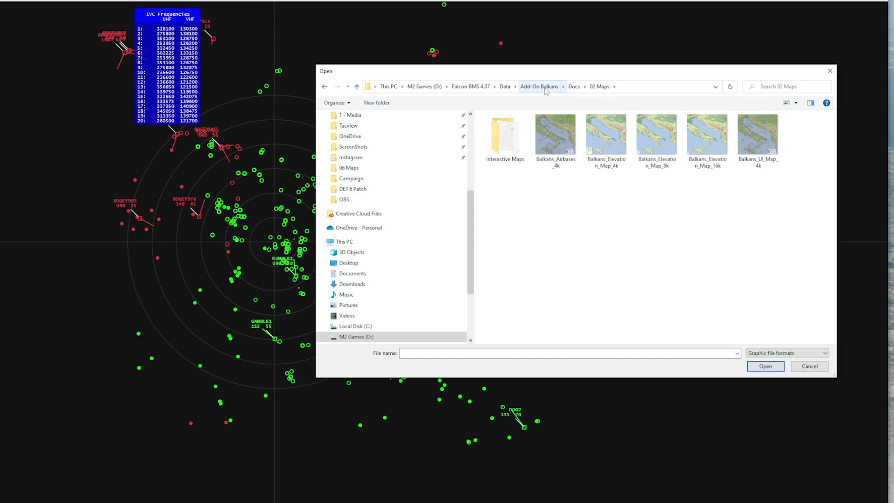
Load Korea_Airbases from Falcon BMS 4.37\Docs\06 Maps as the radar background
left_click(470, 86)
double_click(512, 147)
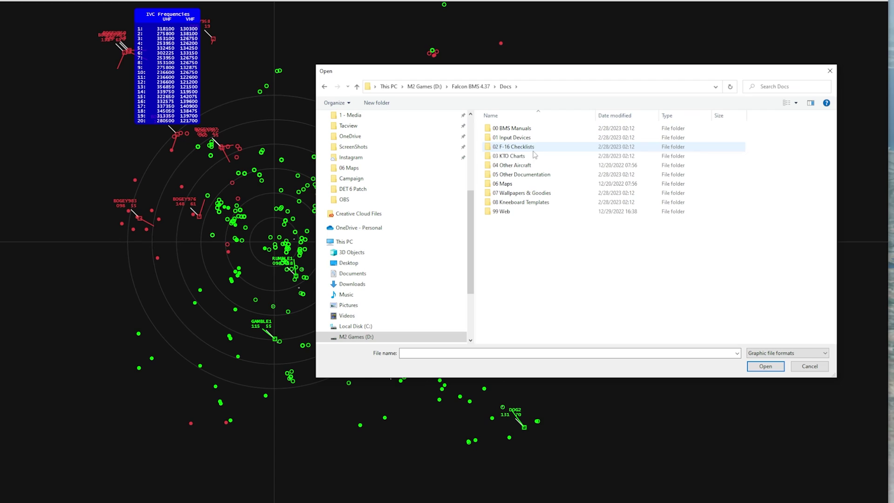
double_click(535, 184)
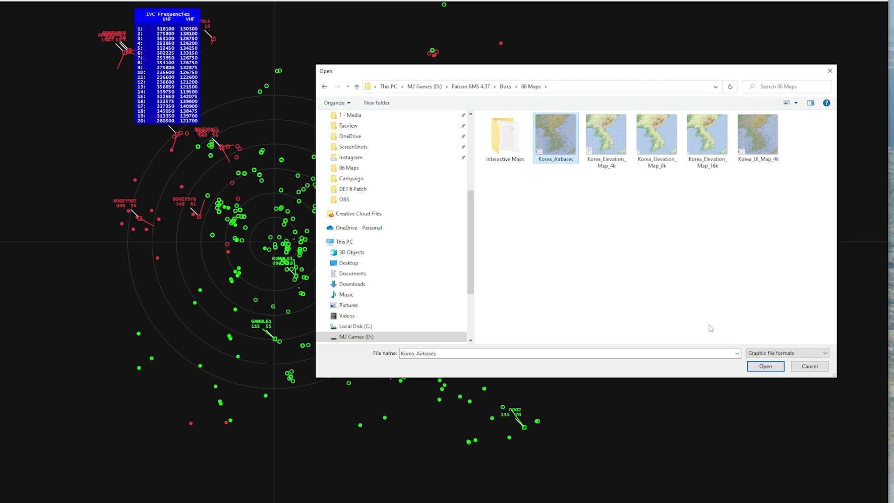
left_click(766, 366)
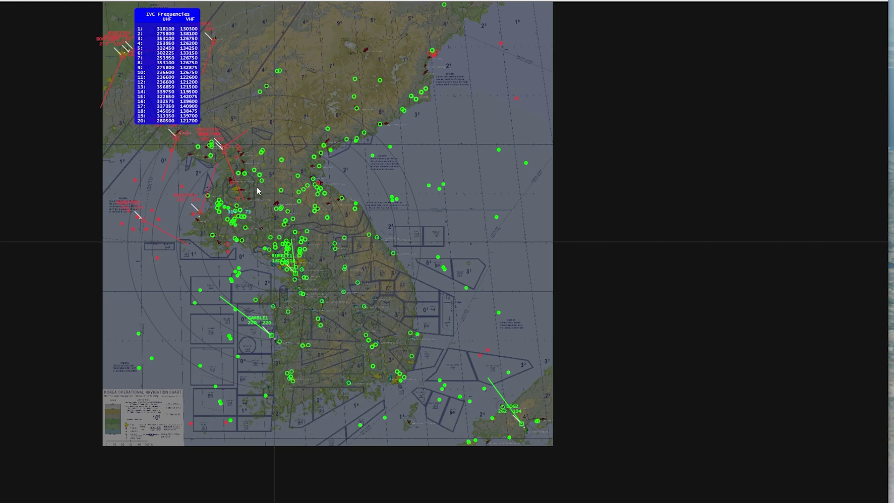
Zoom and pan to central Korea, dock the IVC Frequencies table top-right, then Alt+Tab away
scroll(258, 191, "up", 5)
scroll(306, 214, "down", 2)
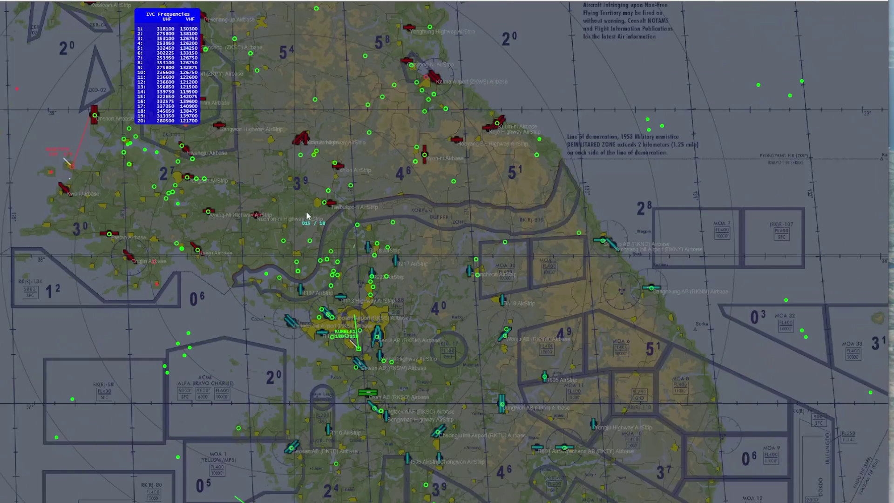
left_click_drag(306, 214, 386, 180)
left_click_drag(180, 21, 853, 20)
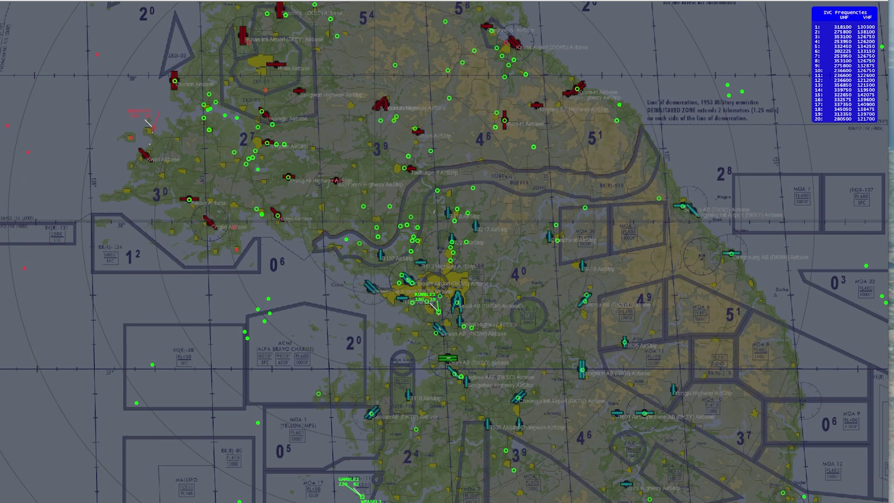
key("alt+Tab")
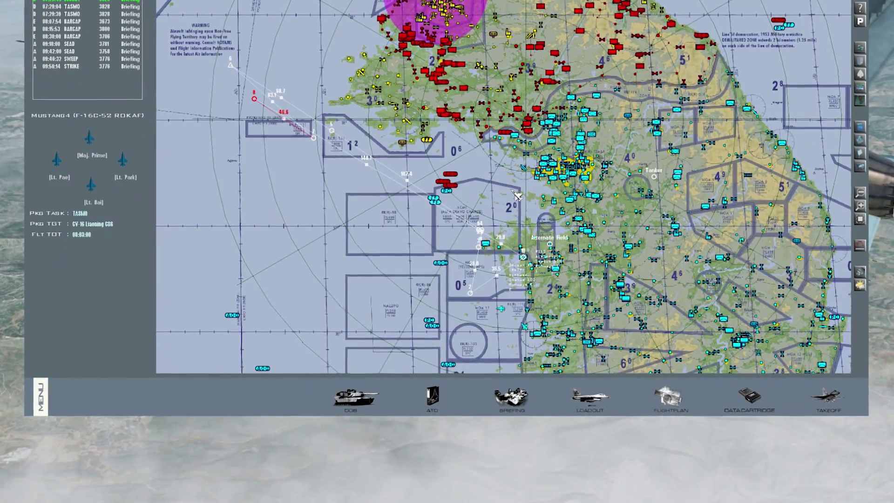
Take the fourth aircraft slot in the MUSTANG4 flight and close the time-compression list
left_click(99, 198)
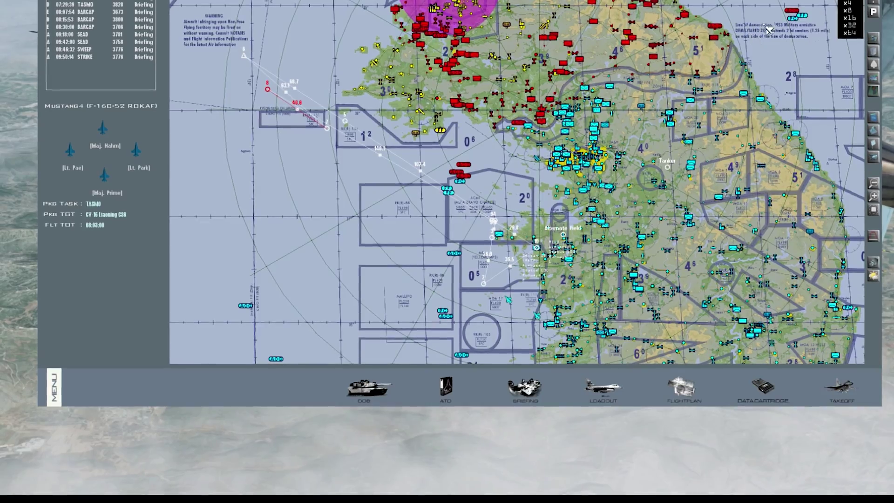
left_click(856, 18)
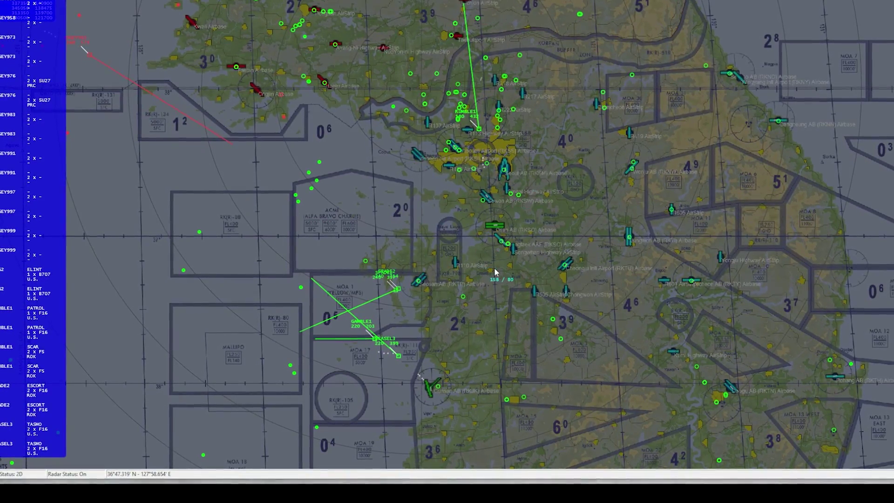
Bring F4RADAR back in front of Falcon BMS and zoom onto the friendly flights near Osan
left_click(654, 478)
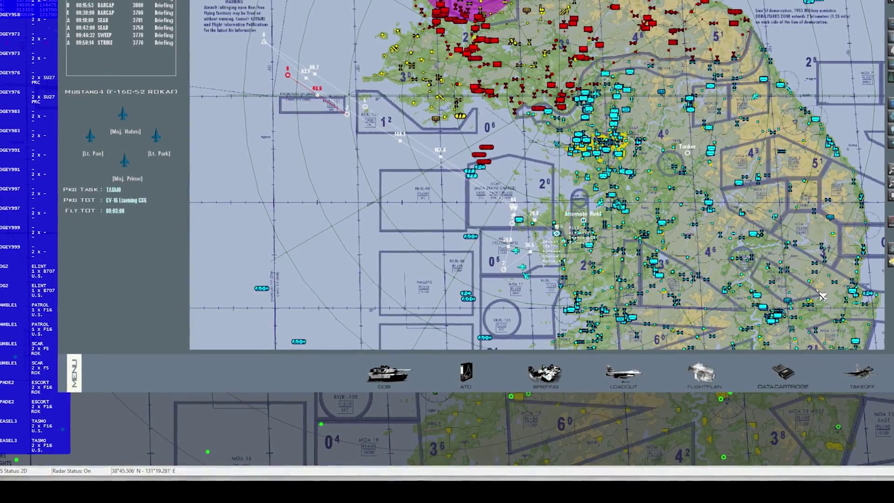
left_click(783, 373)
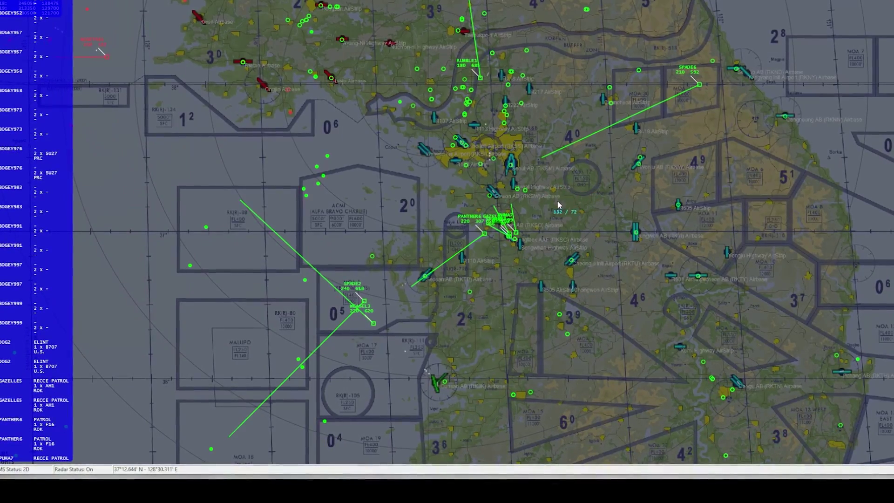
scroll(512, 204, "up", 3)
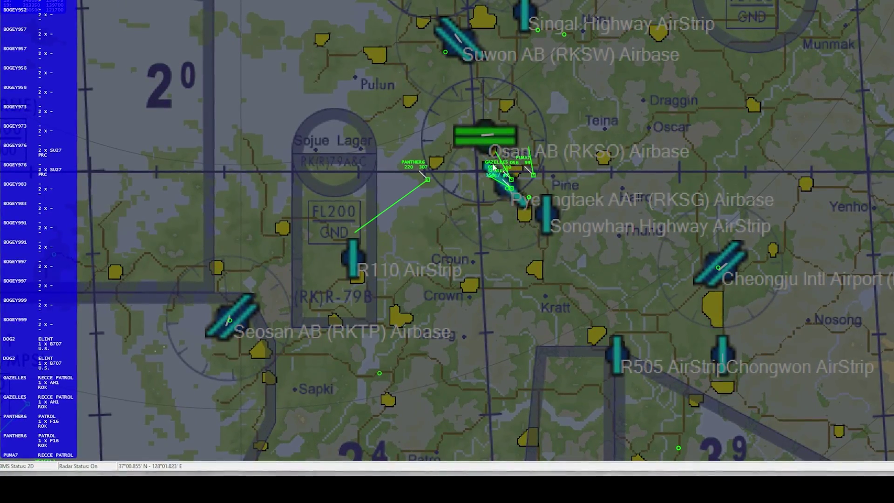
scroll(516, 156, "down", 3)
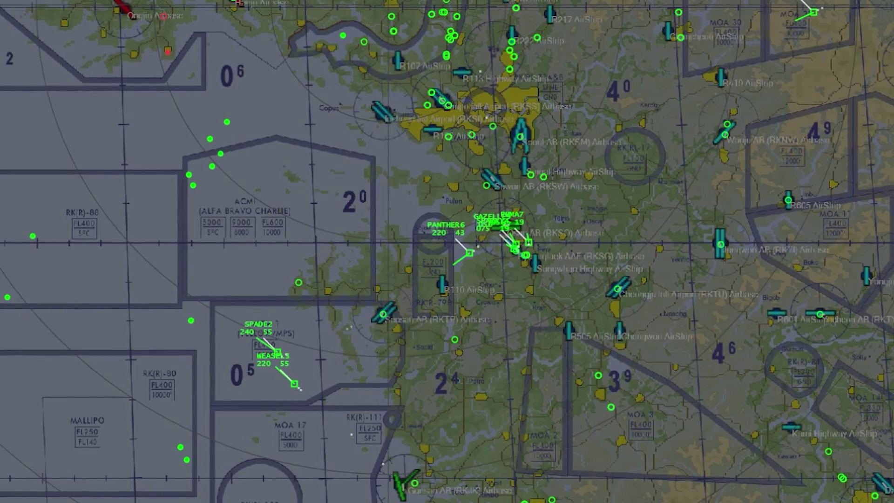
Zoom in on Kwail Airbase near Onchon to show the hostile contact and its 232/91 readout
scroll(567, 203, "up", 15)
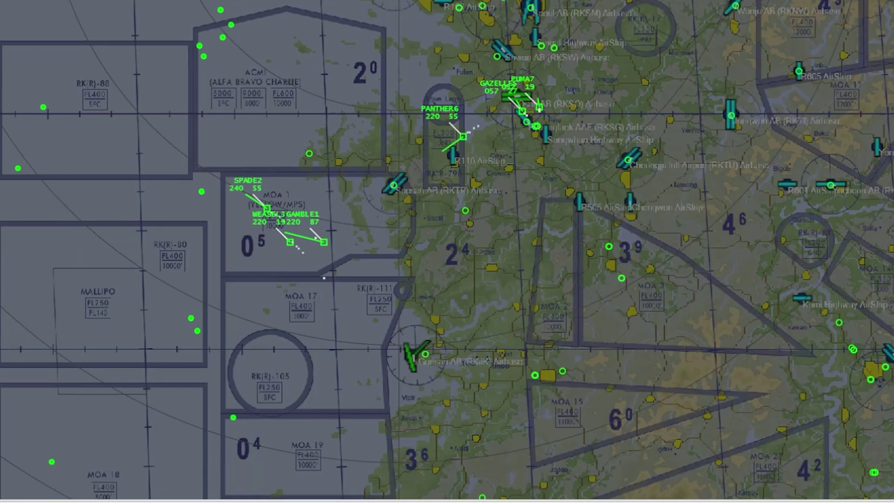
scroll(449, 213, "down", 5)
Zoom out over Seoul and Osan so the flights list shows BOGEY, DOG2 and GAMBLE1
scroll(387, 316, "up", 10)
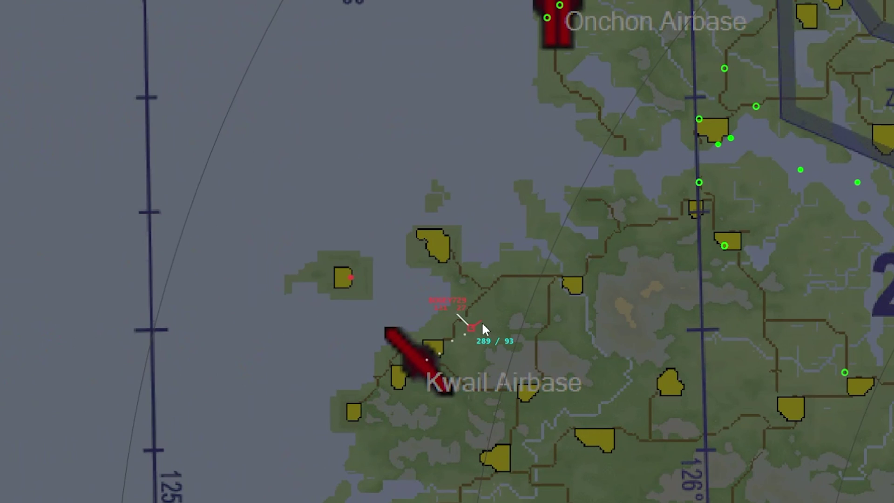
mouse_move(474, 327)
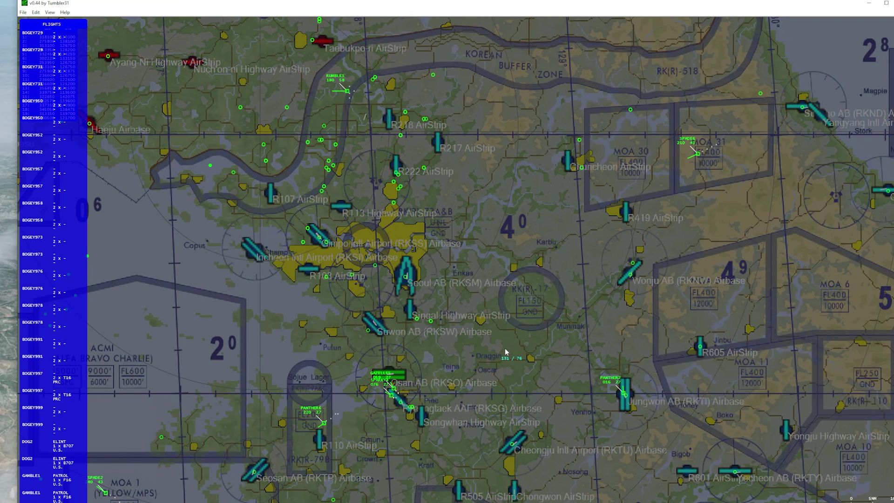
Pan the map to centre the friendly tracks around Osan and Chungwon, clearing the bearing/range line
left_click_drag(507, 353, 551, 215)
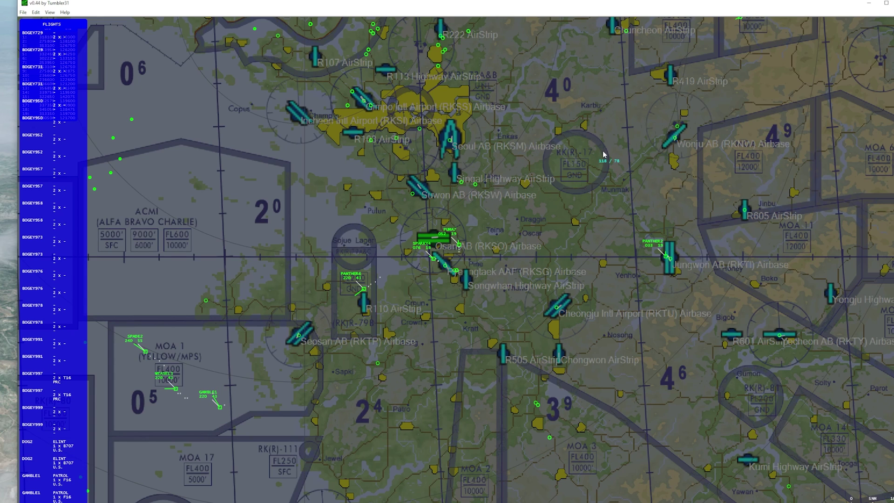
left_click_drag(603, 155, 473, 169)
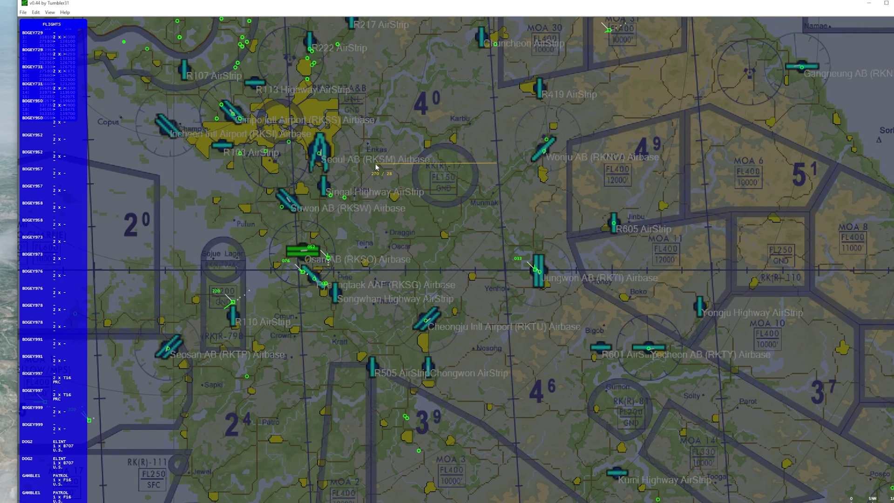
left_click(376, 167)
Review the Edit > Options settings, keeping Invert mouse buttons ticked, then recentre on Seoul and Osan
left_click(24, 12)
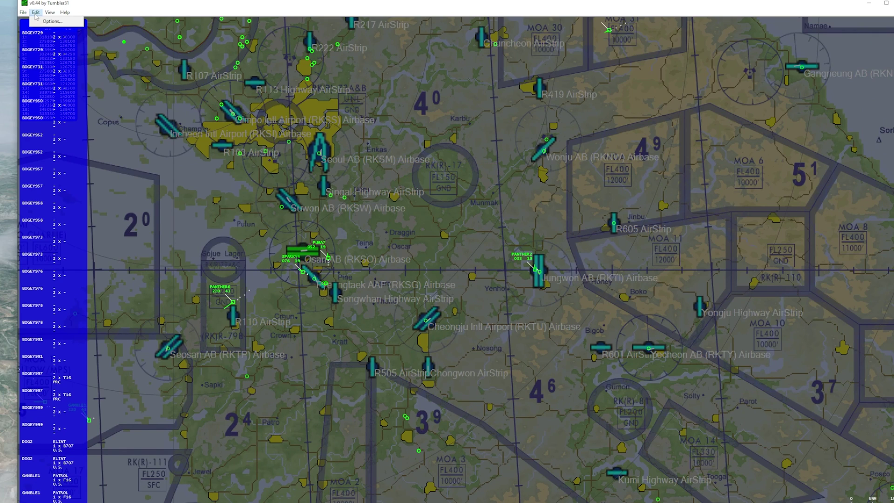
left_click(45, 22)
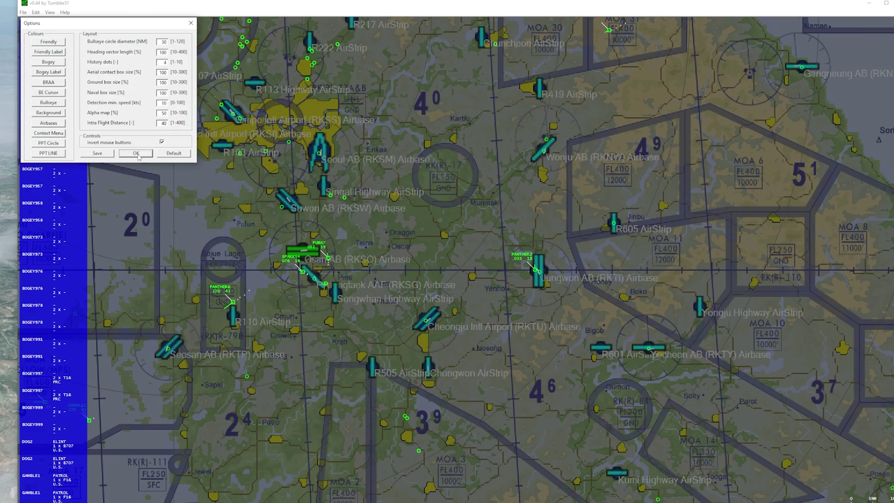
left_click(138, 155)
left_click_drag(461, 176, 551, 177)
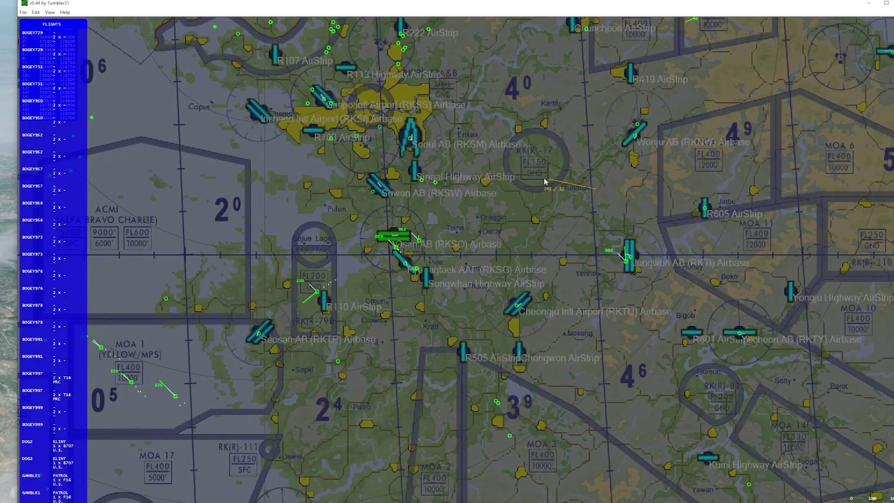
Move the FLIGHTS list right to uncover IVC Frequencies and pan the map to show the northern buffer zone
left_click_drag(545, 181, 431, 156)
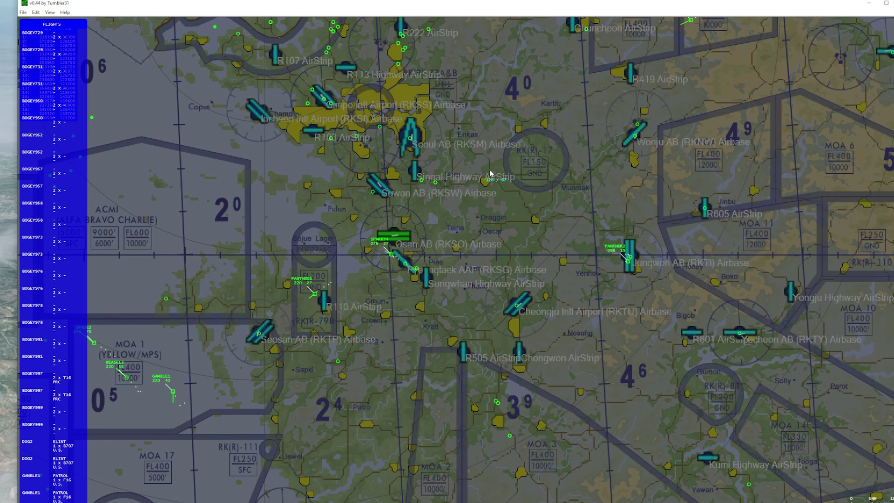
left_click_drag(55, 25, 148, 21)
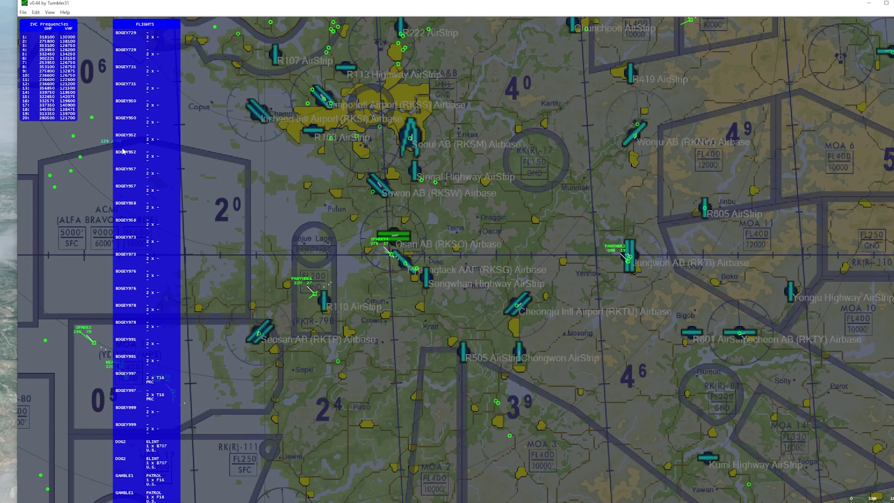
left_click_drag(536, 113, 650, 208)
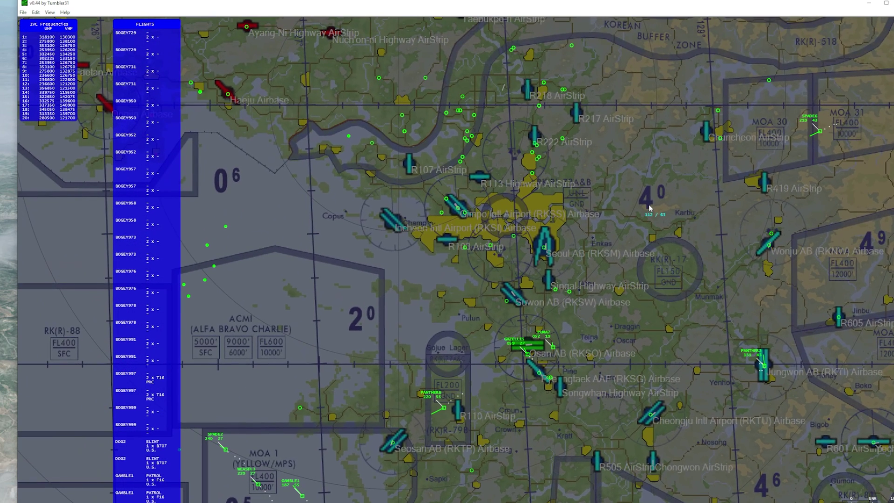